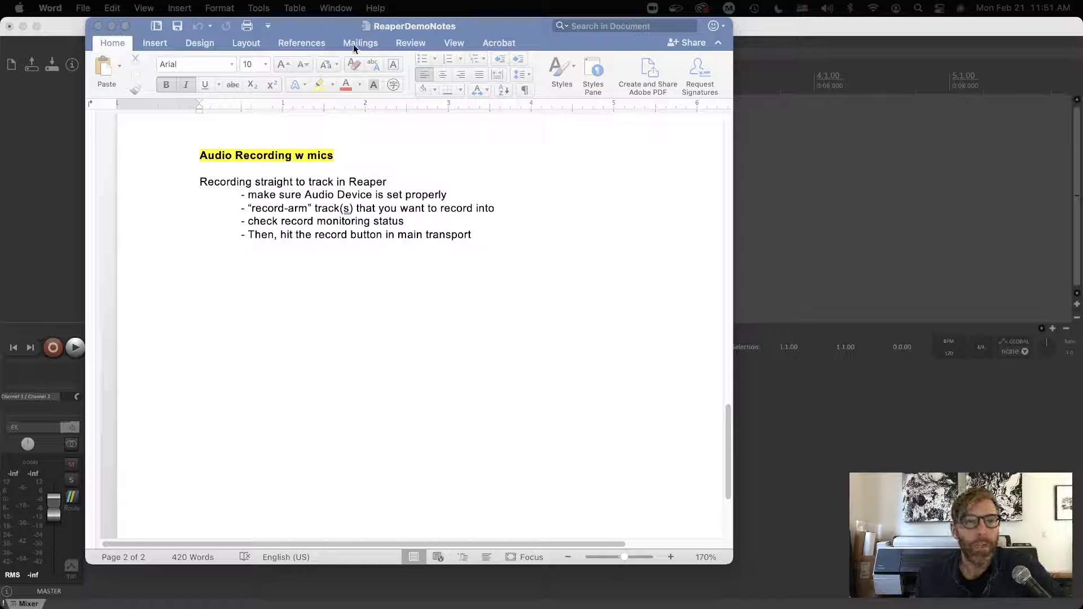
Review the audio recording checklist in the notes, focusing on the record-arm and record monitoring points.
drag(335, 29, 501, 29)
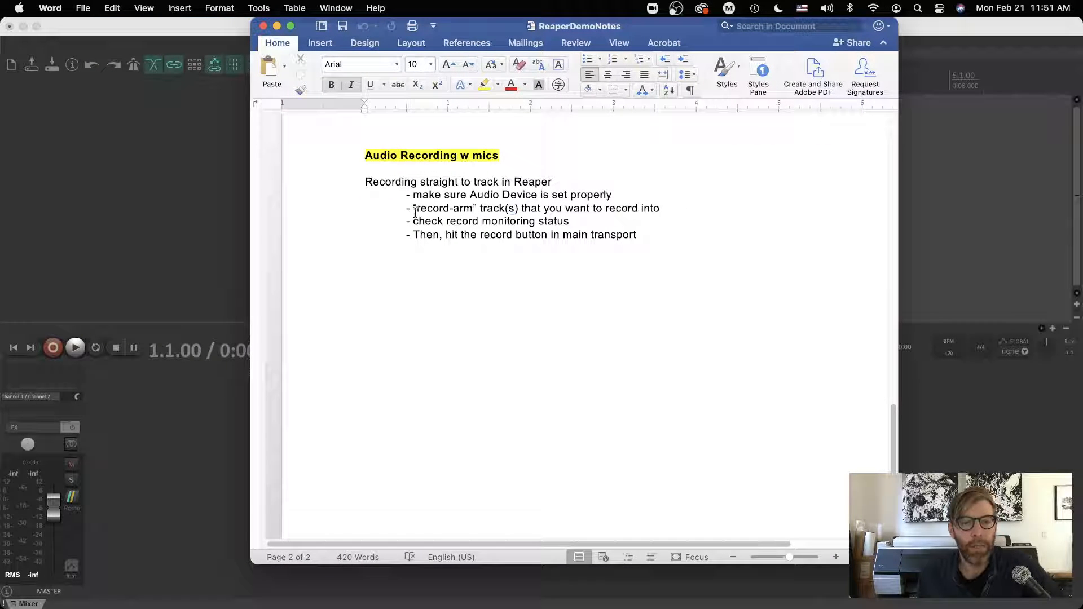
drag(414, 208, 503, 210)
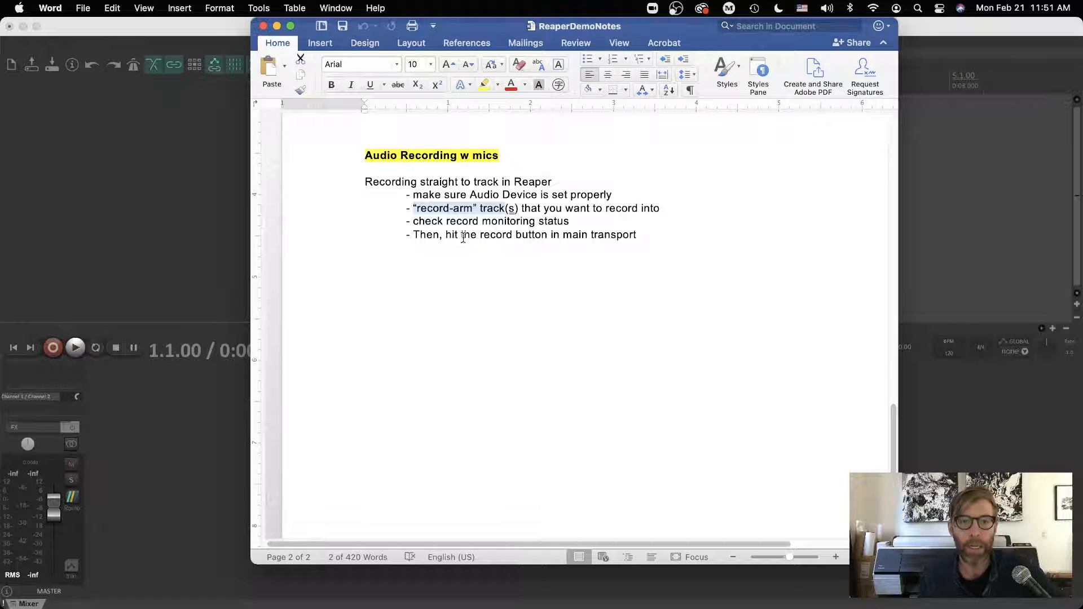
drag(413, 221, 568, 221)
Switch to REAPER and insert a new track into the empty project.
click(103, 195)
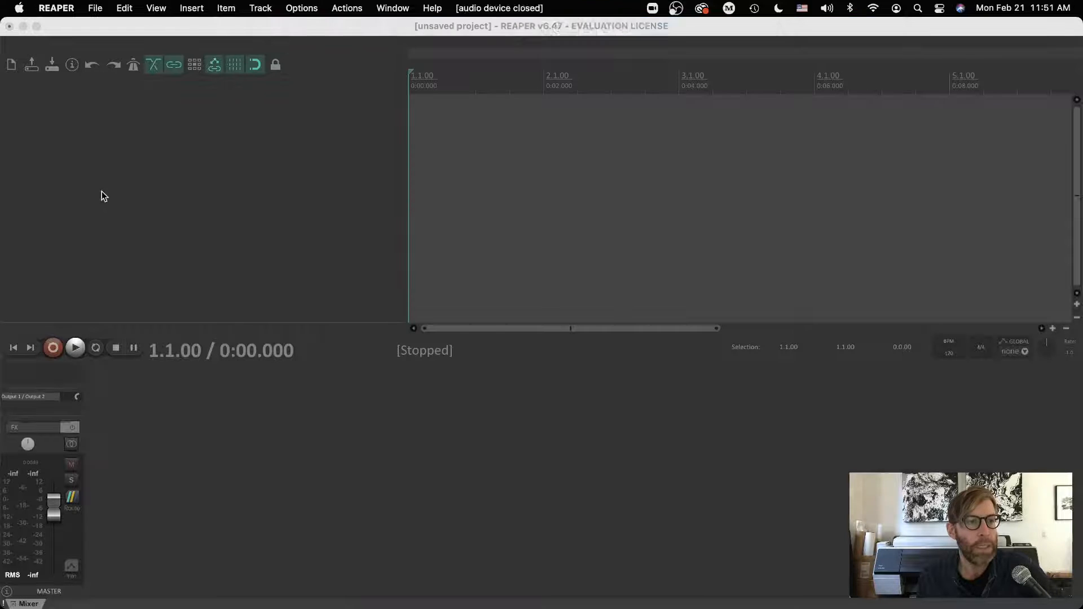
click(261, 8)
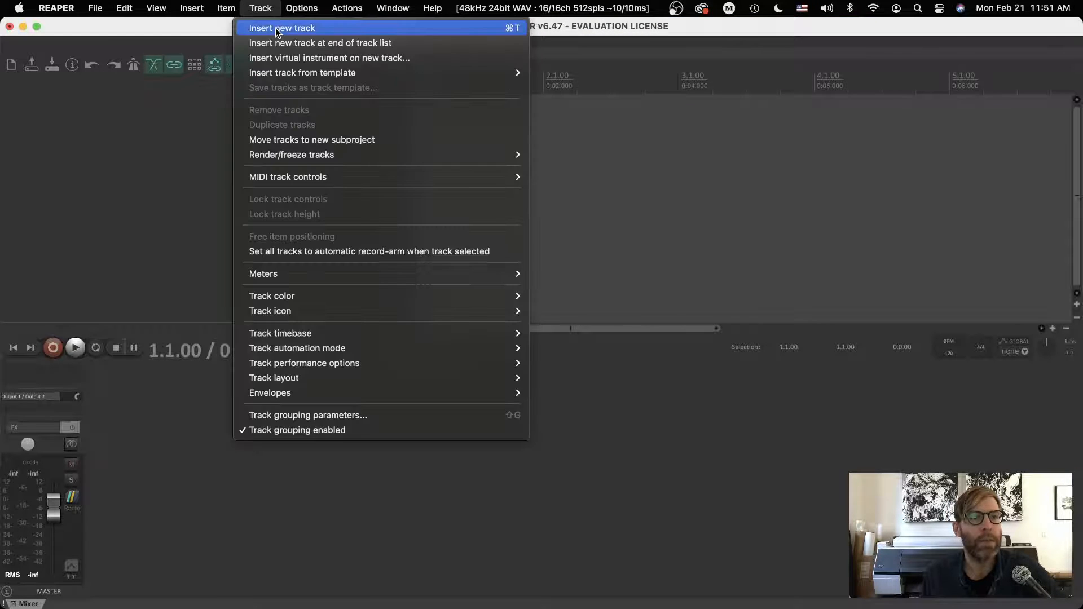
click(275, 27)
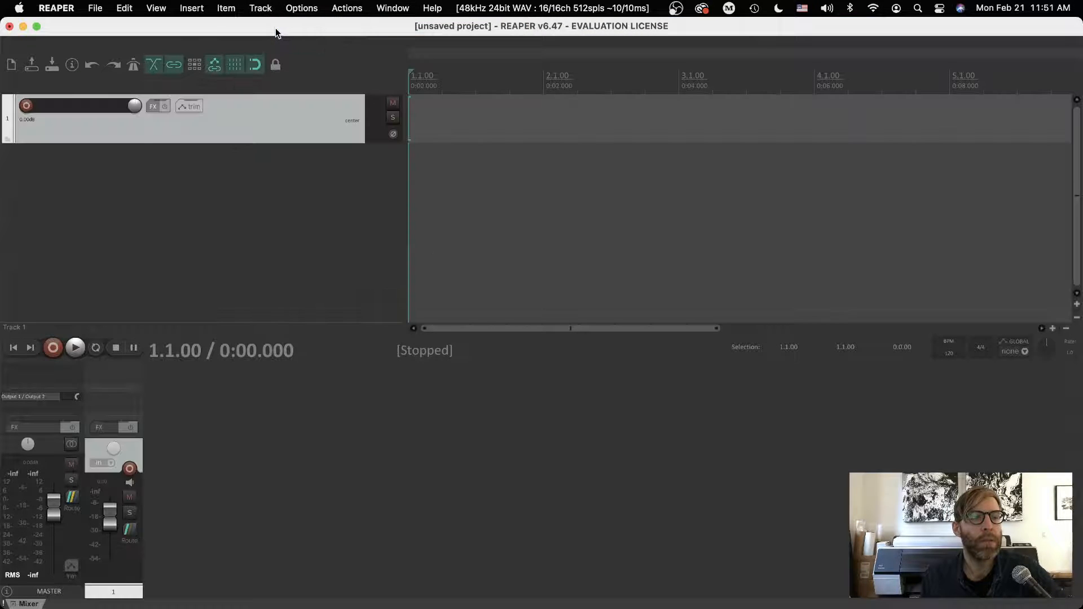
Try to record without any track armed, and stop the transport.
click(54, 348)
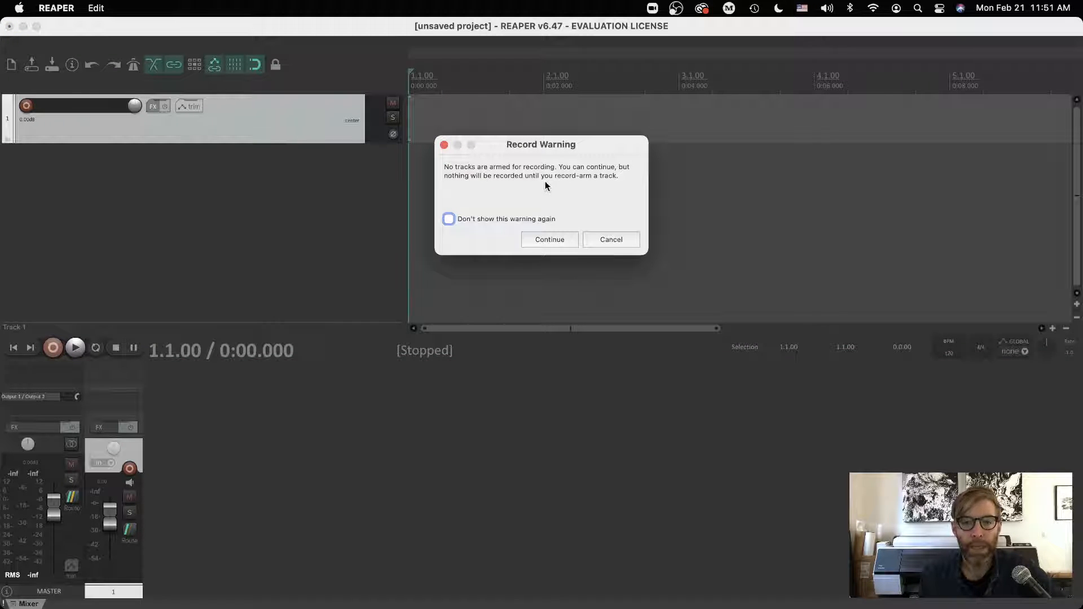
click(540, 239)
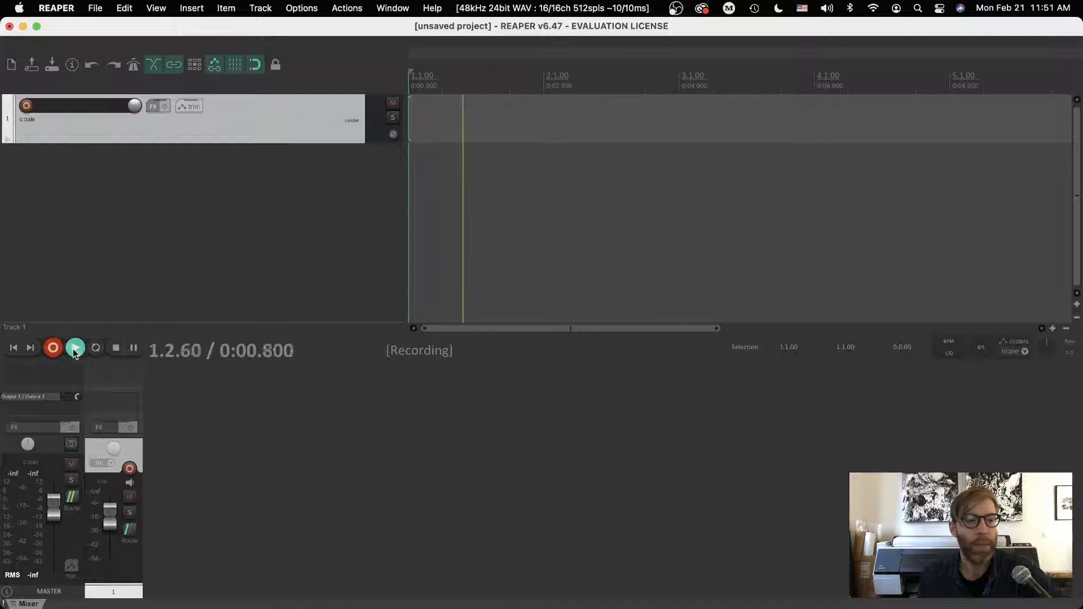
click(117, 348)
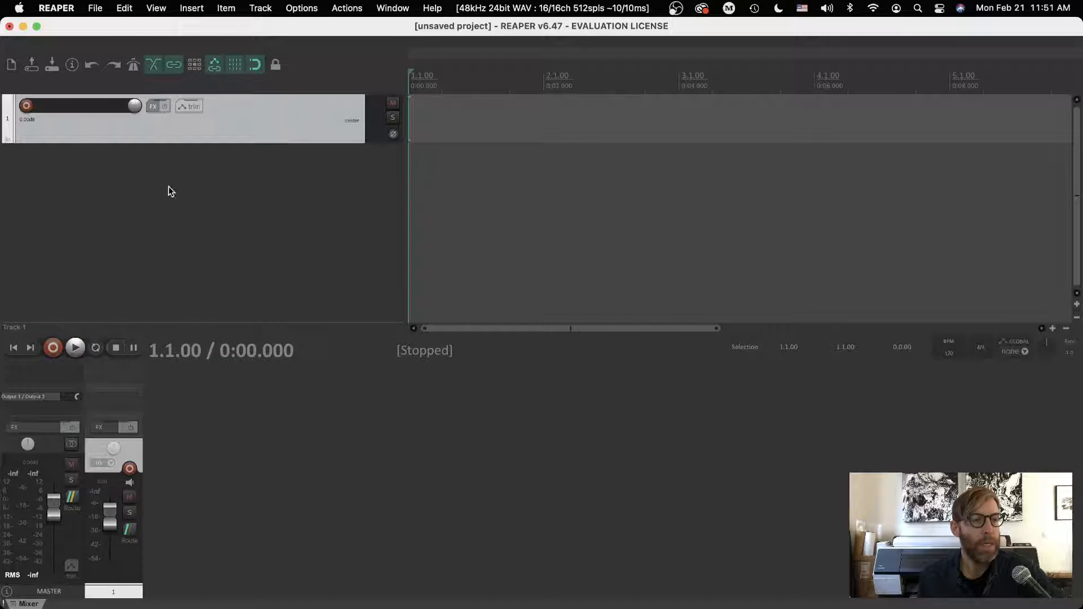
Record-arm track 1 and set the audio device to UltraLite AVB in the preferences.
click(26, 106)
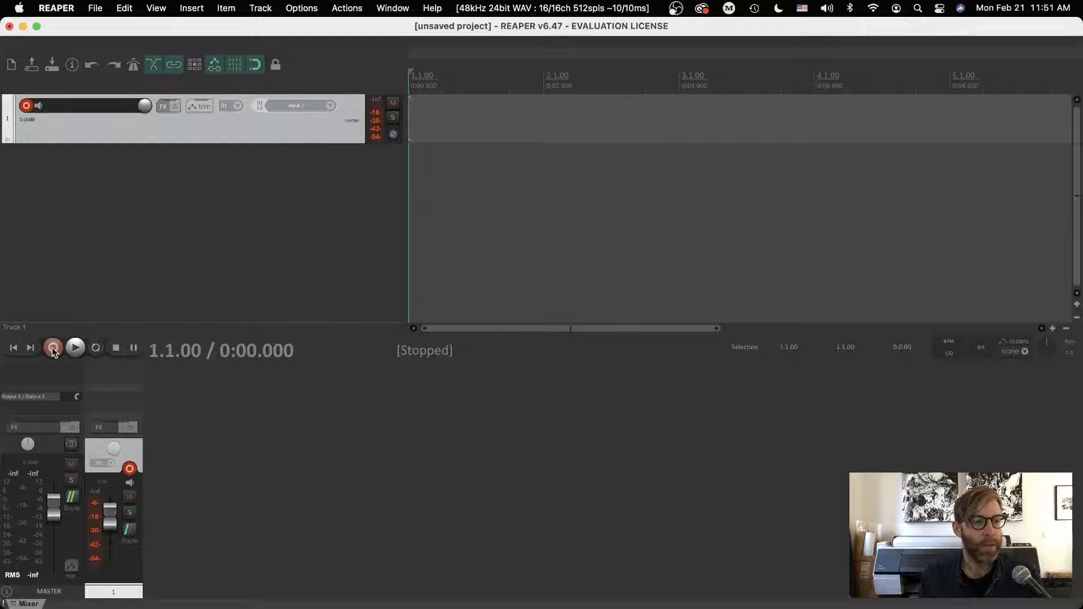
click(61, 8)
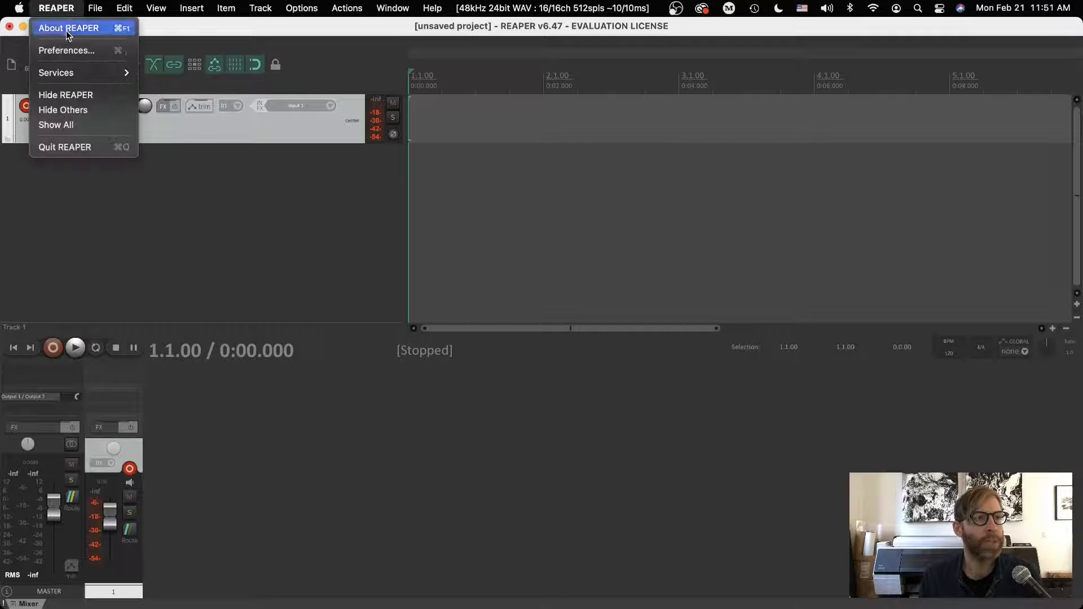
click(64, 49)
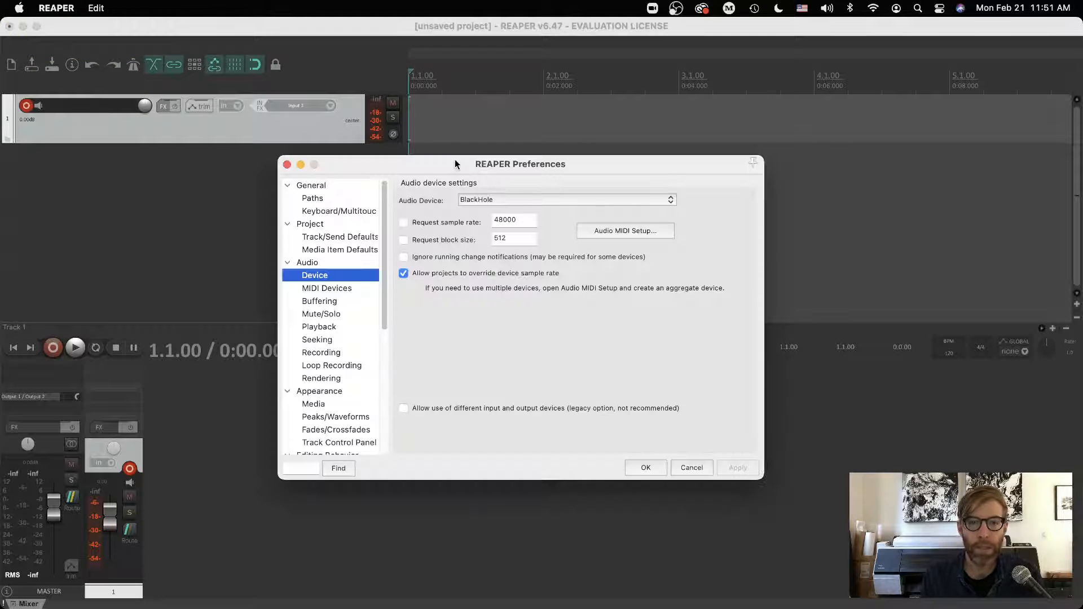
drag(436, 160, 529, 124)
click(571, 164)
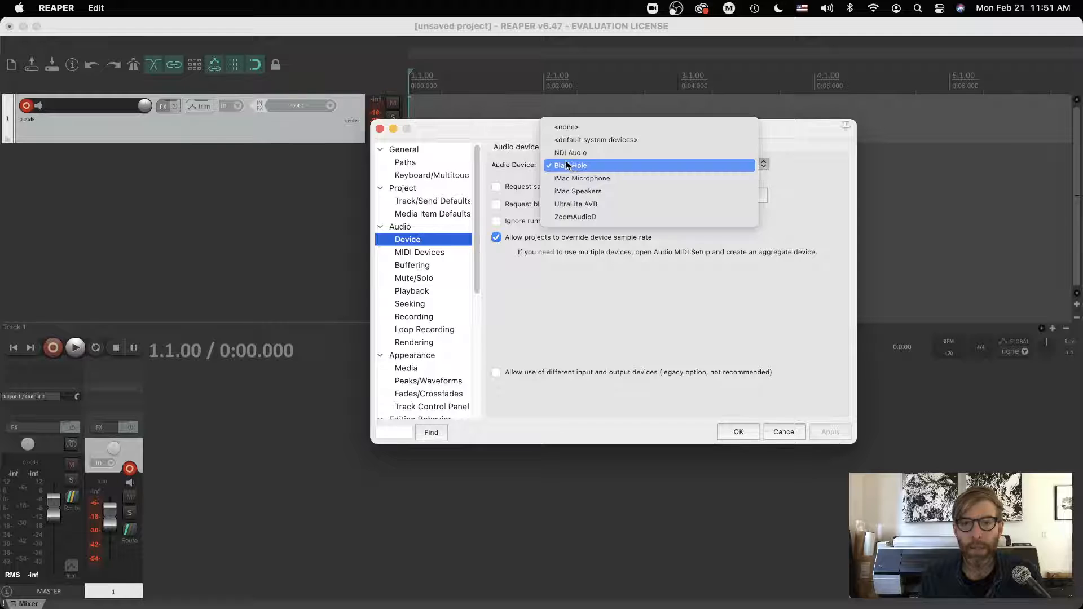
click(570, 165)
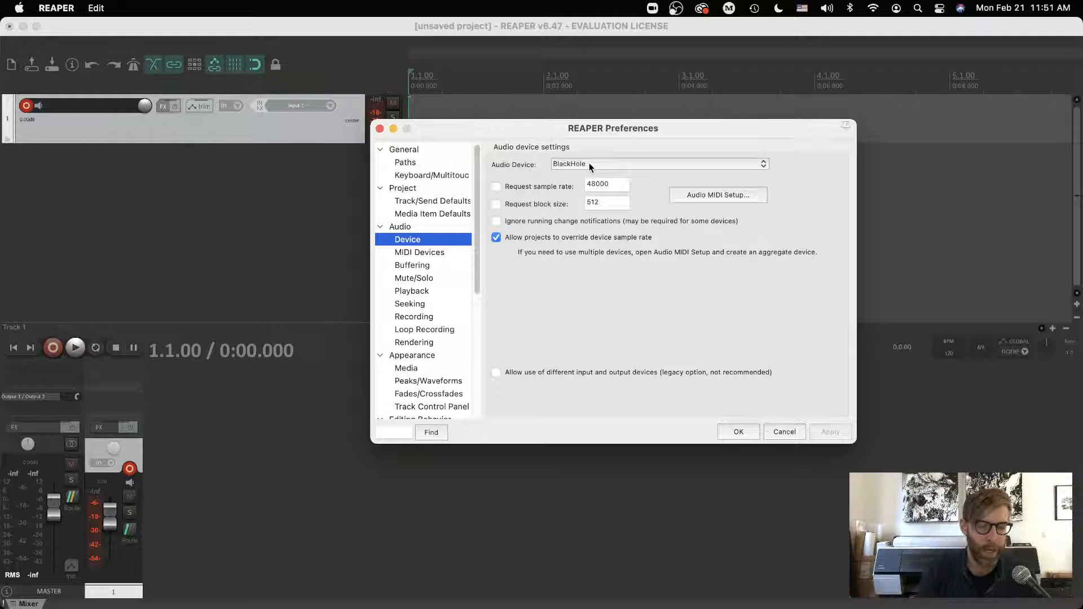
click(590, 165)
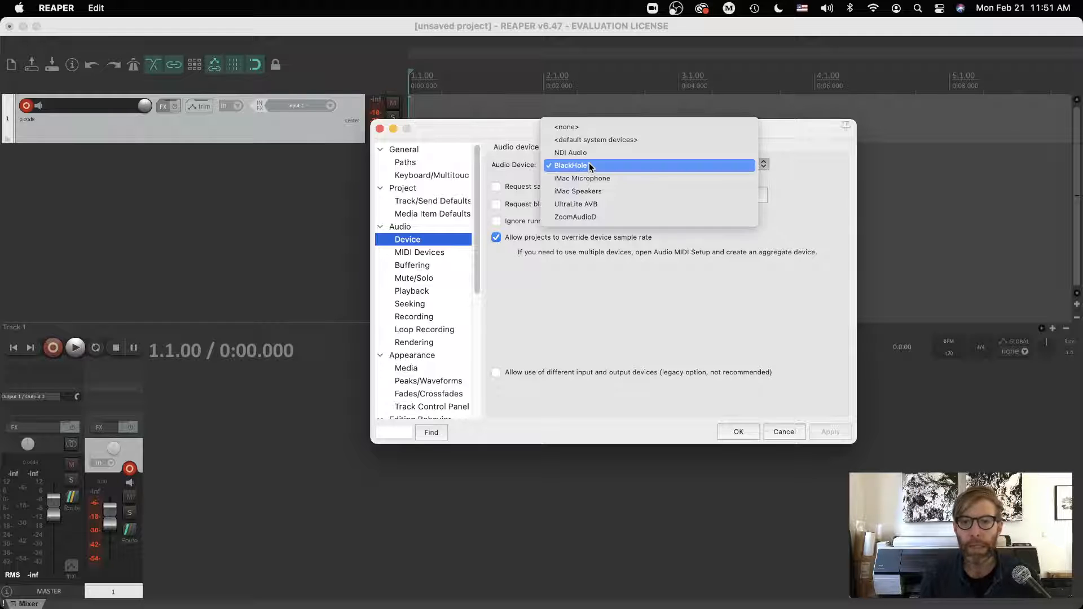
click(564, 201)
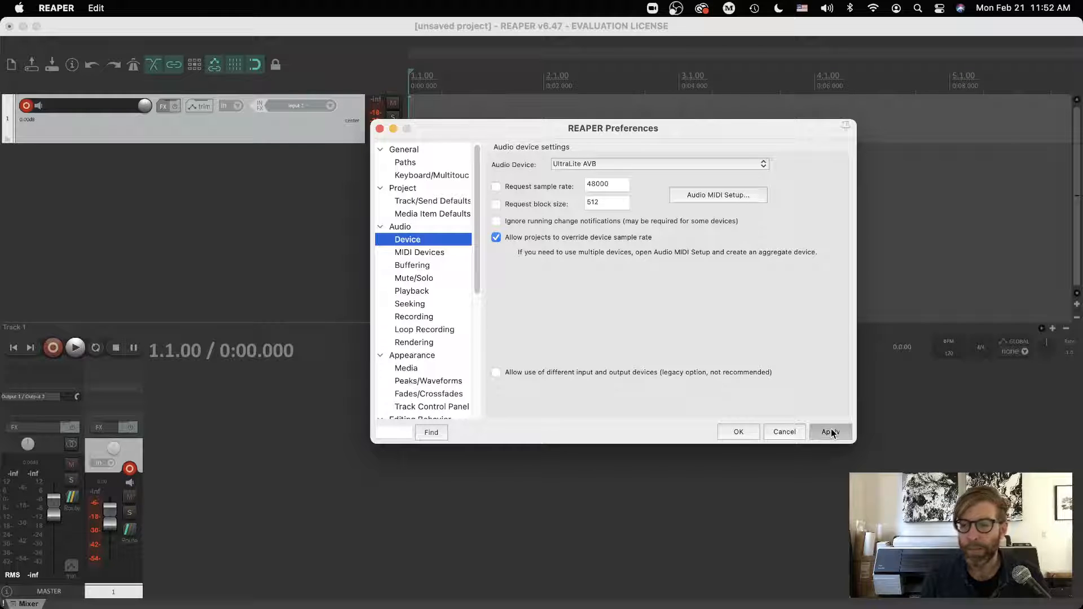
click(738, 431)
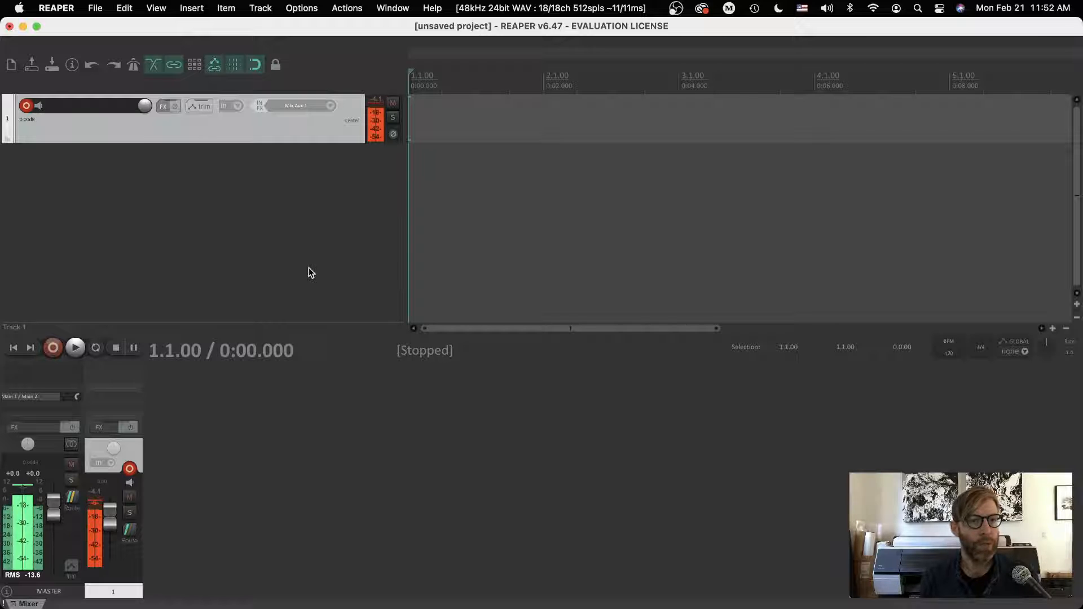
Turn off record monitoring on track 1 and record a take about 6 seconds long.
click(39, 106)
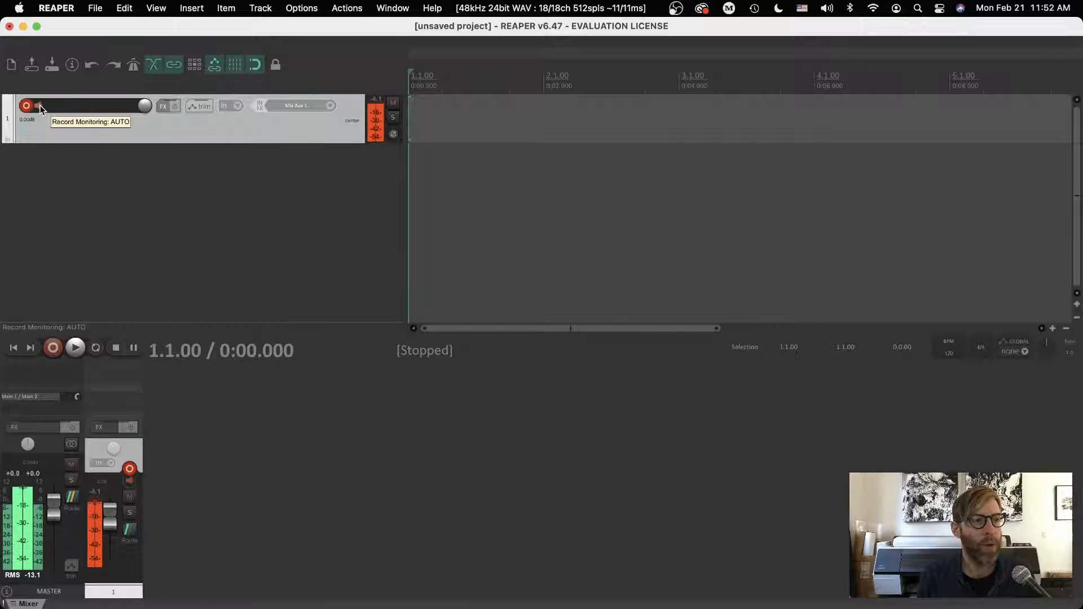
click(39, 105)
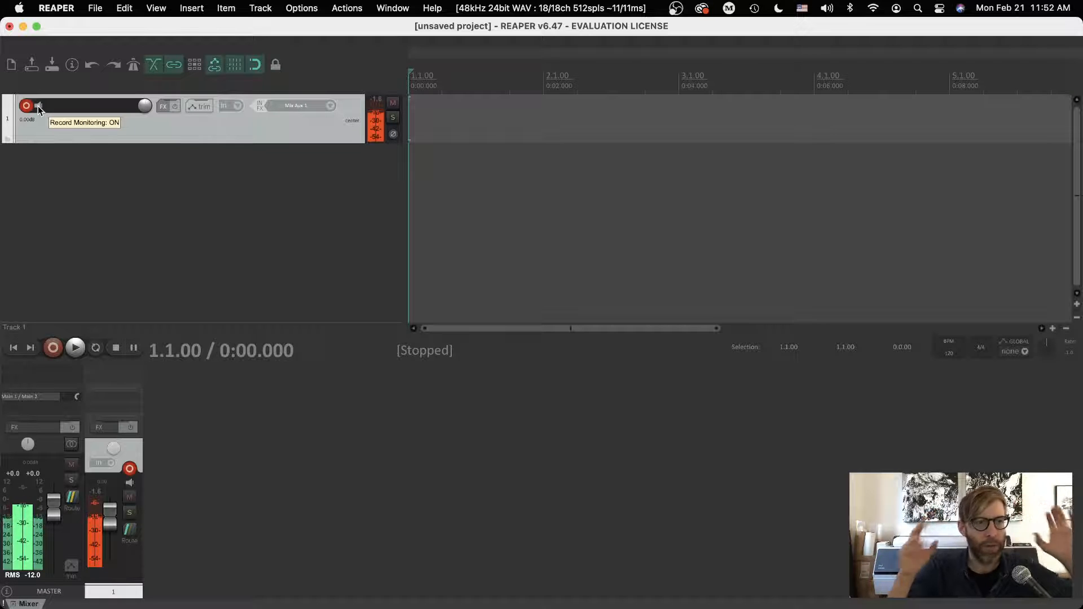
click(39, 106)
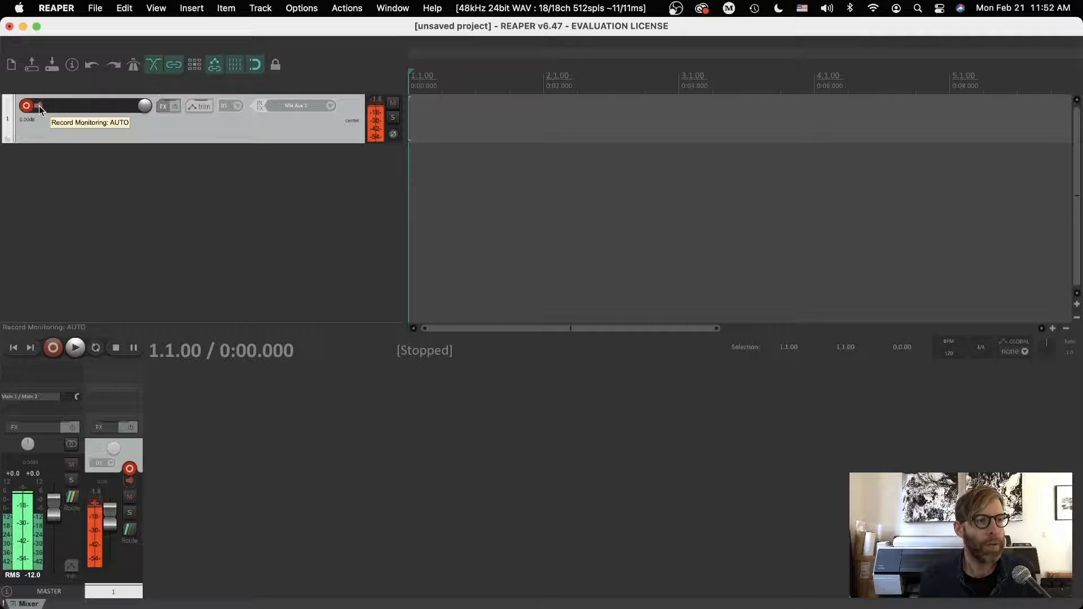
click(39, 106)
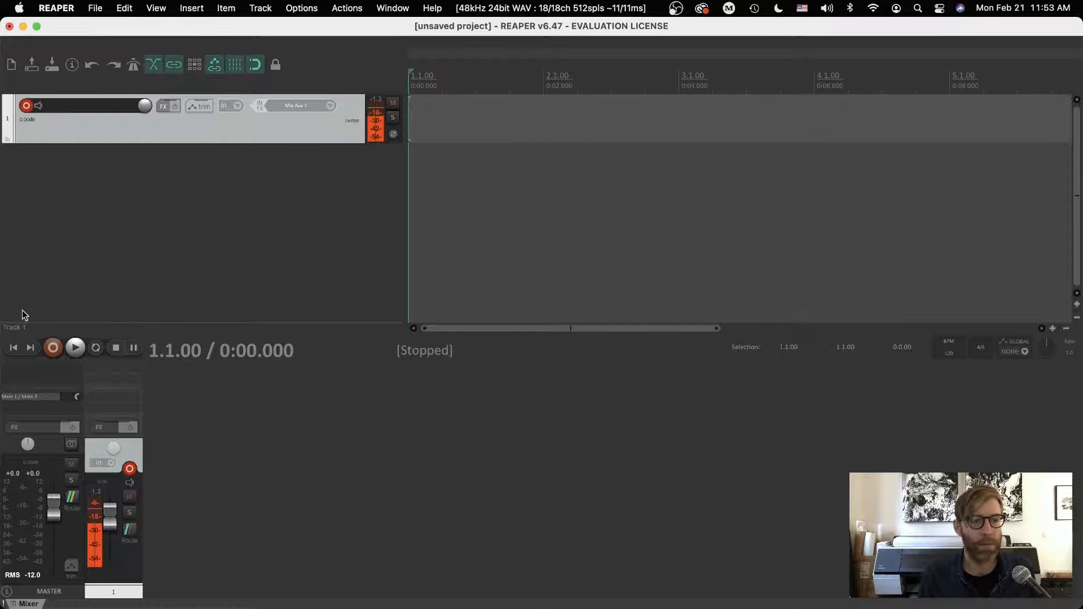
click(54, 348)
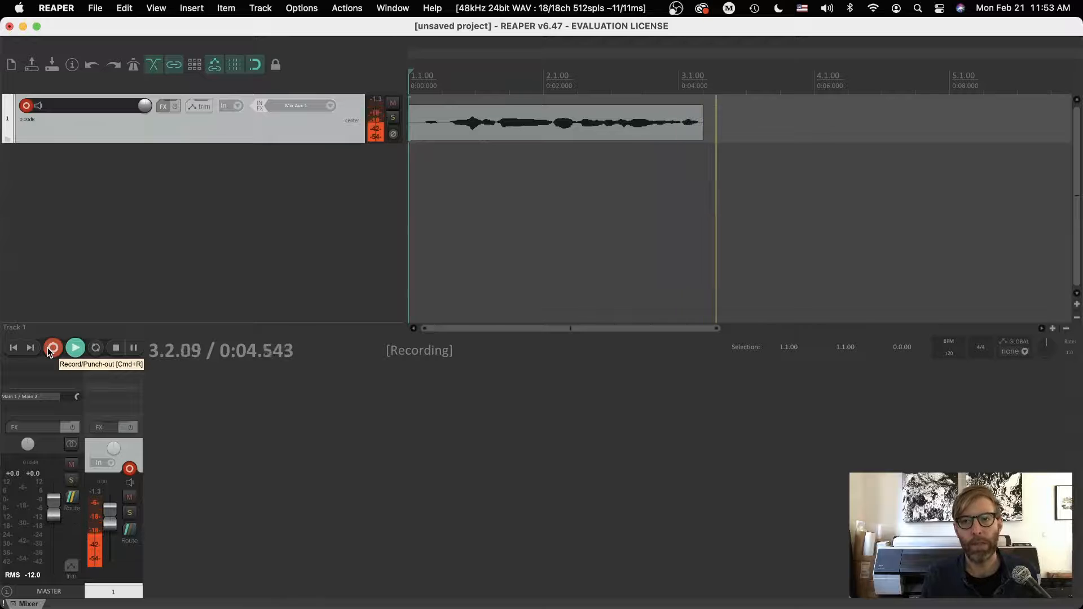
click(52, 348)
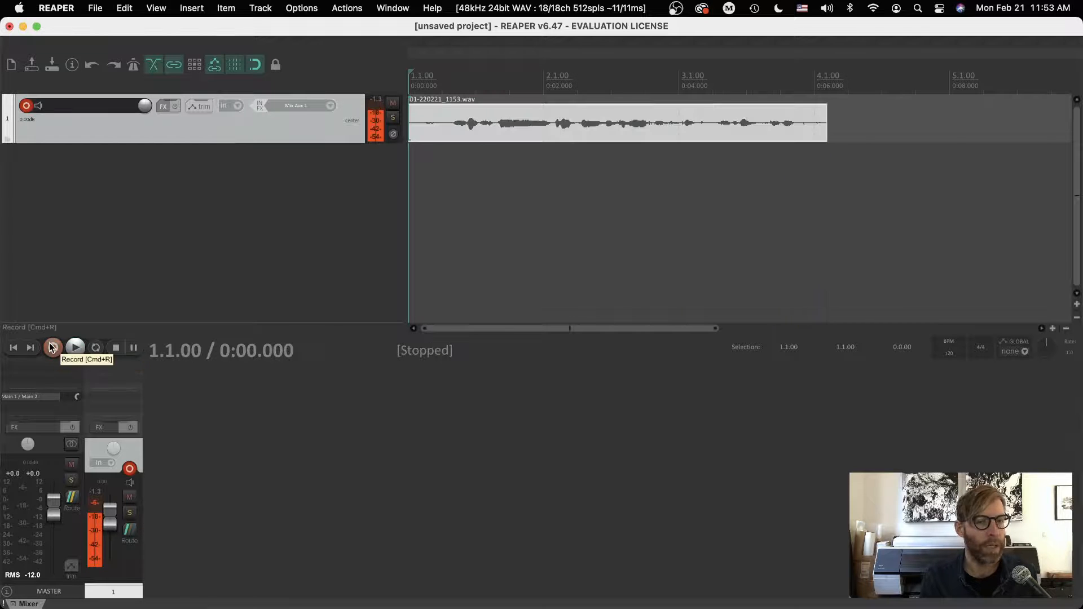
Set the audio device to BlackHole in the preferences and play back the recorded take.
click(93, 8)
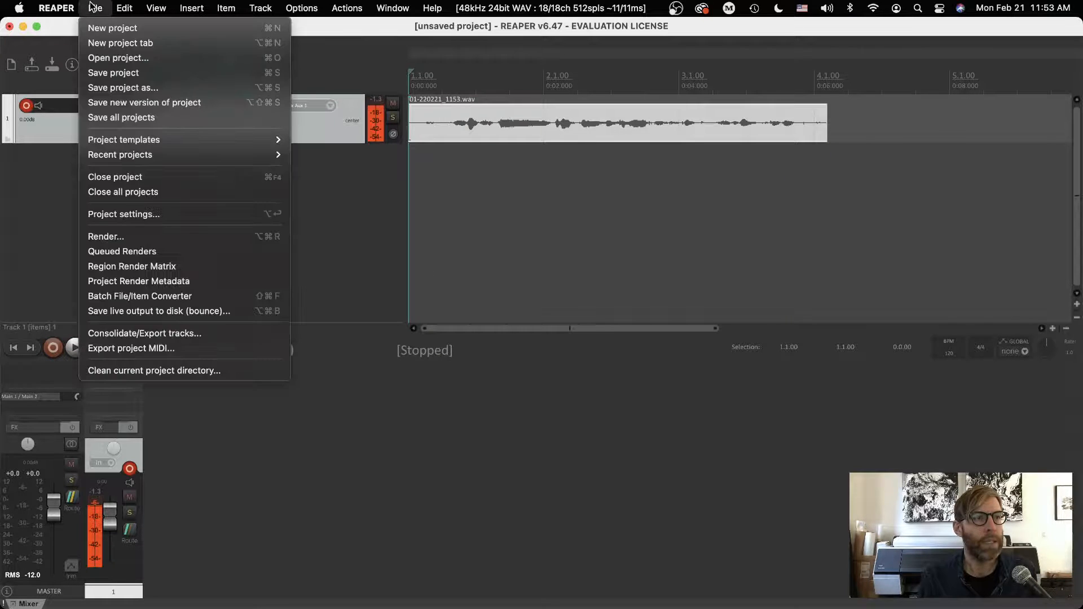
click(56, 8)
click(56, 8)
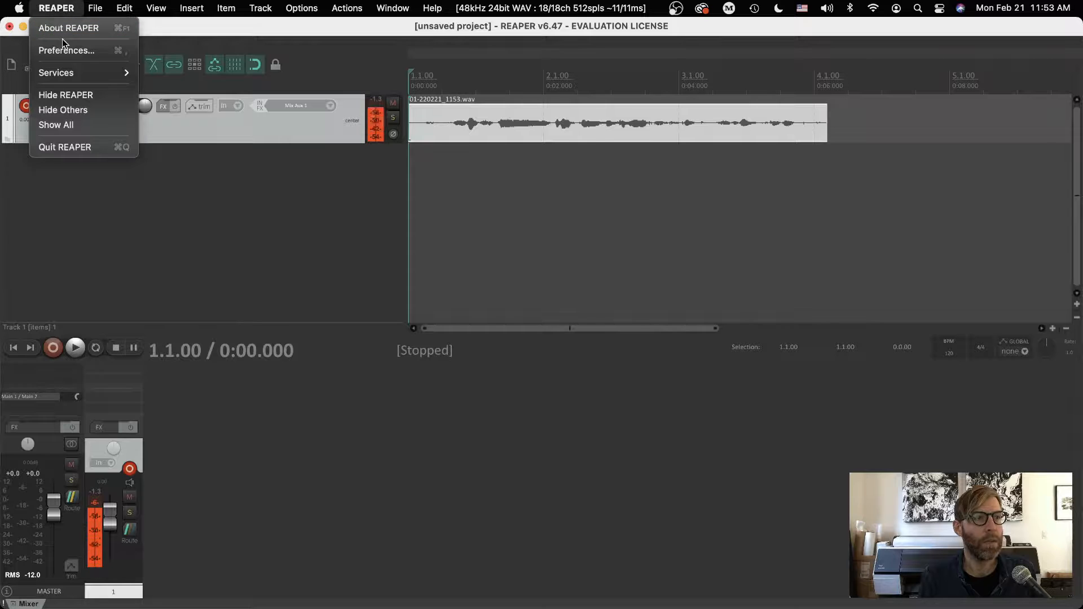
click(64, 51)
click(570, 165)
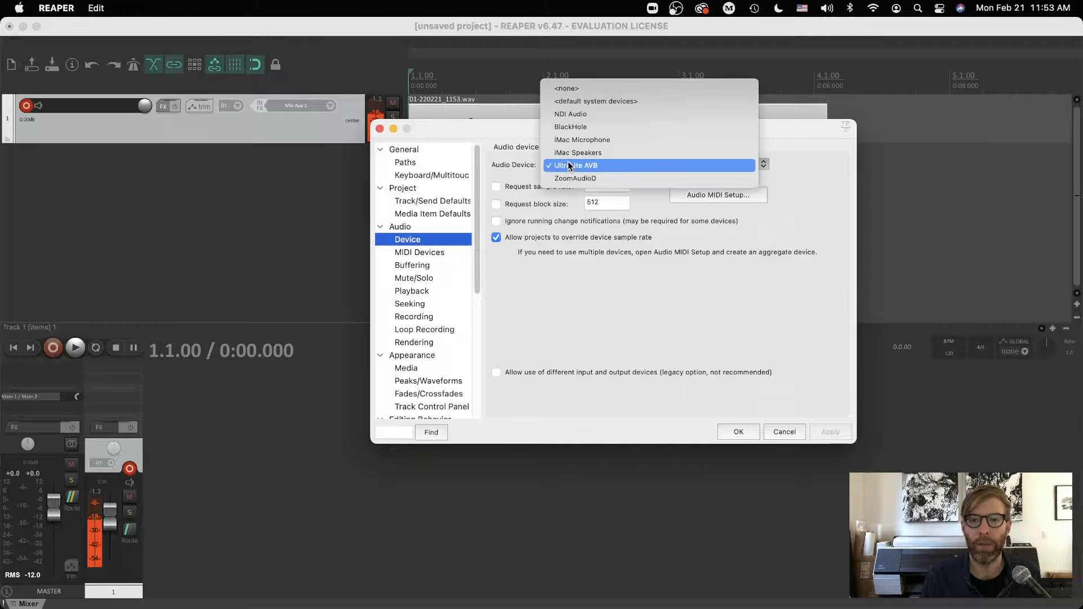
click(563, 127)
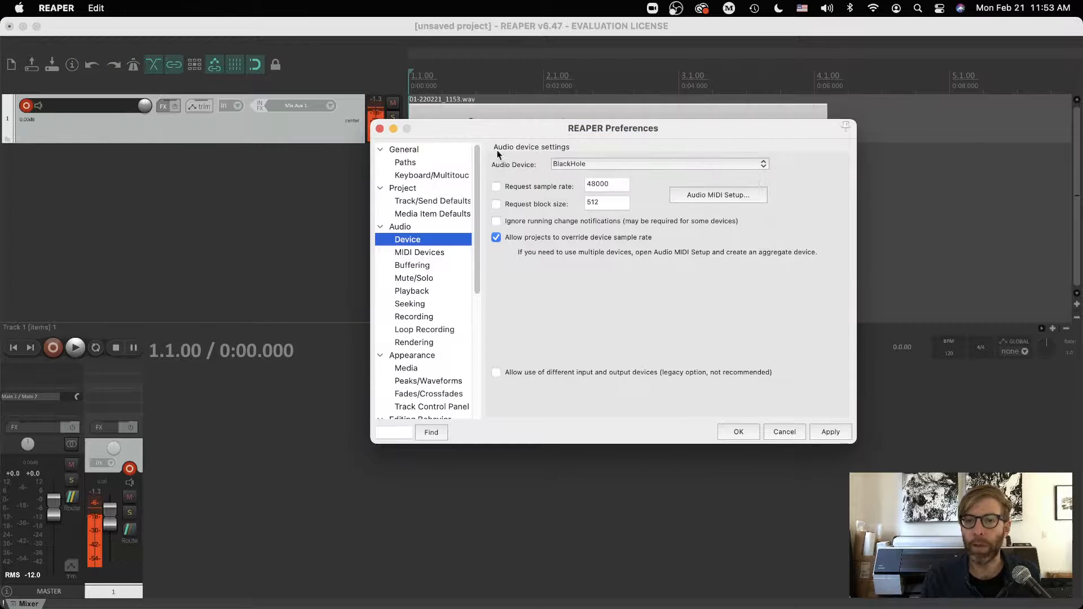
click(830, 432)
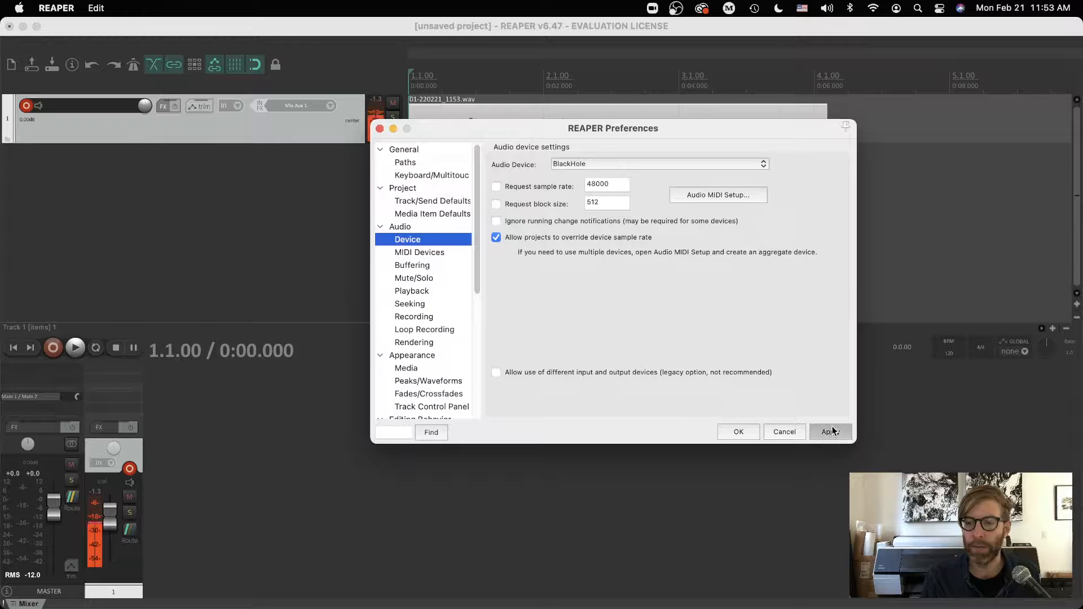
click(734, 433)
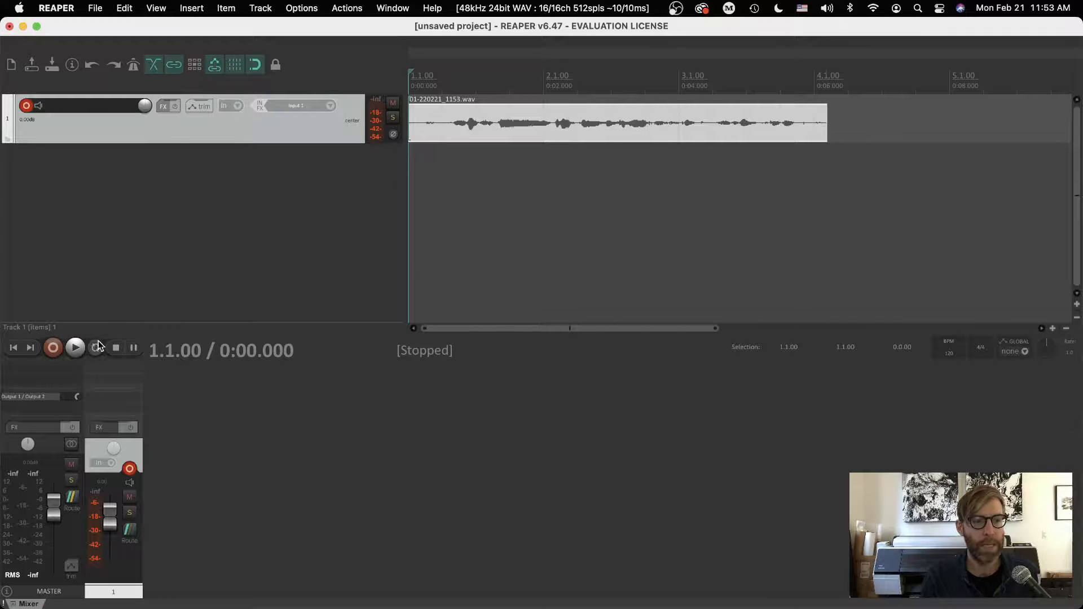
click(75, 348)
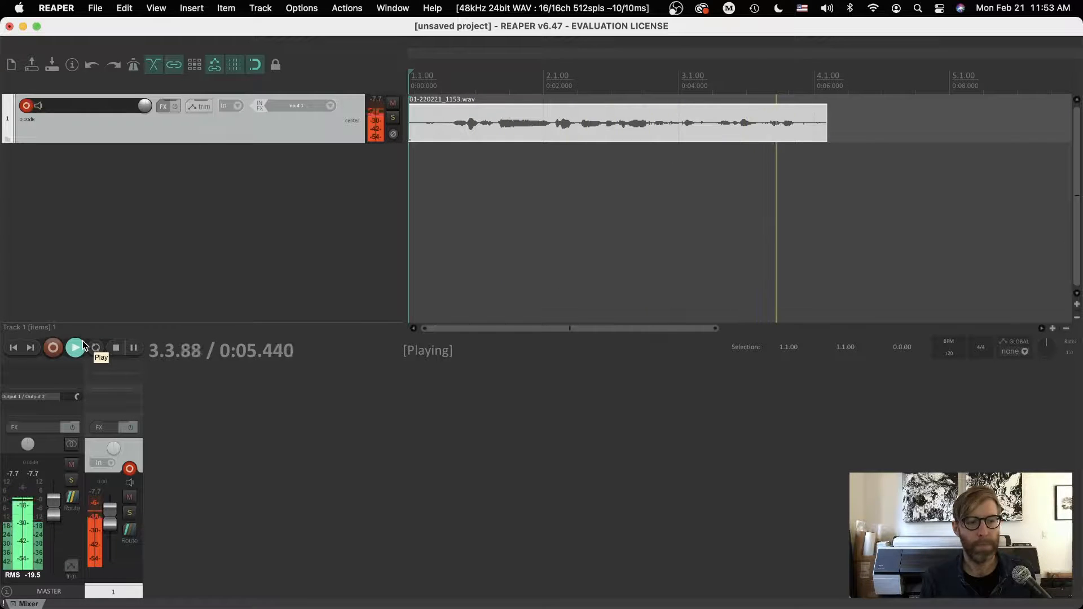
click(116, 347)
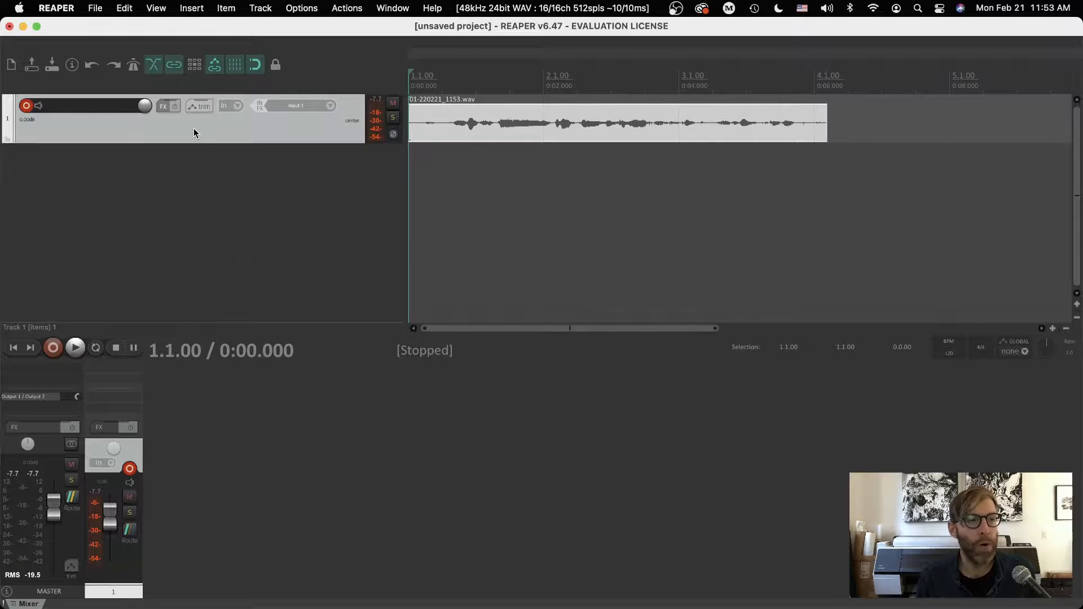
Insert two more tracks below track 1.
click(261, 8)
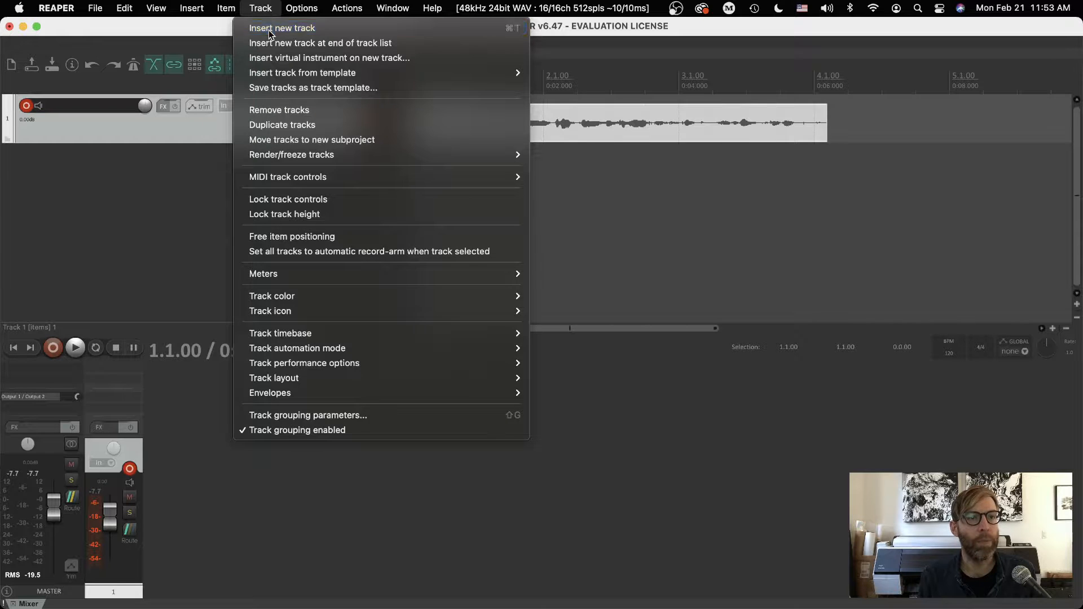
click(269, 33)
click(261, 8)
click(271, 28)
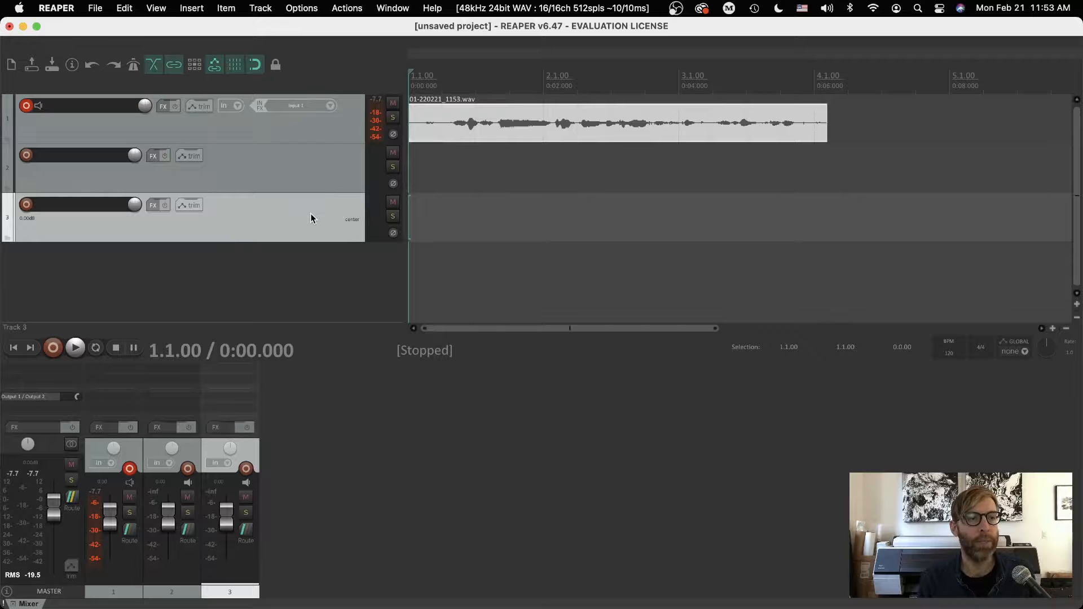
Record-arm tracks 2 and 3 and turn off their record monitoring.
click(28, 156)
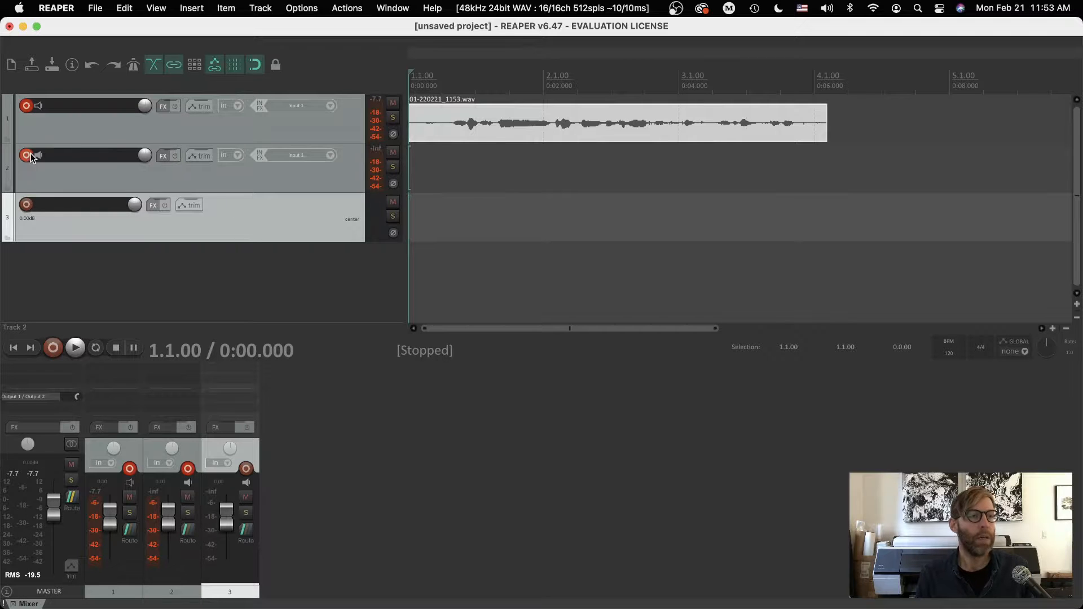
click(26, 204)
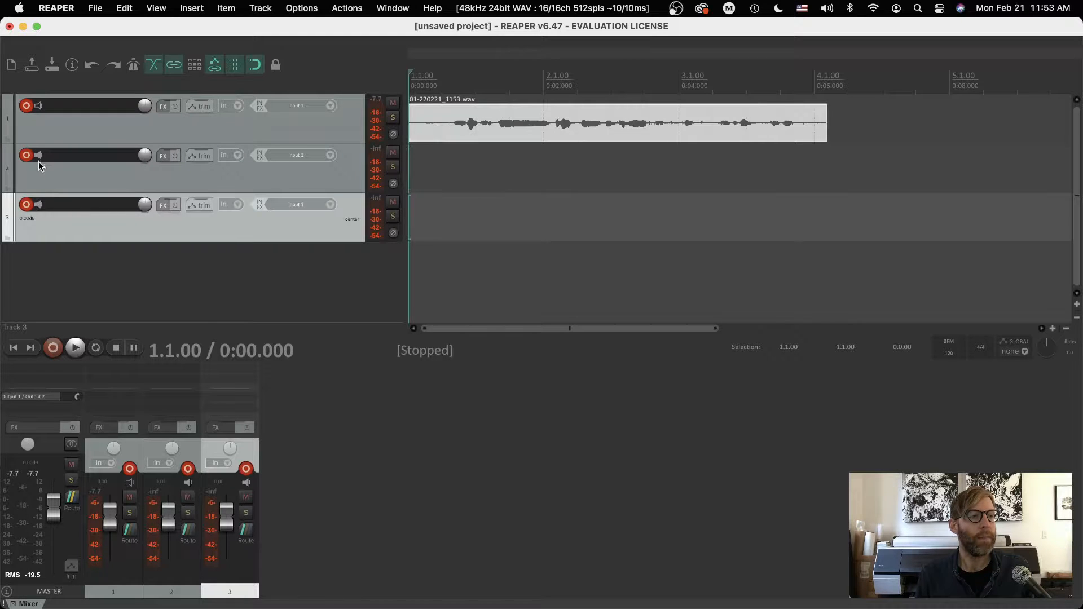
click(38, 206)
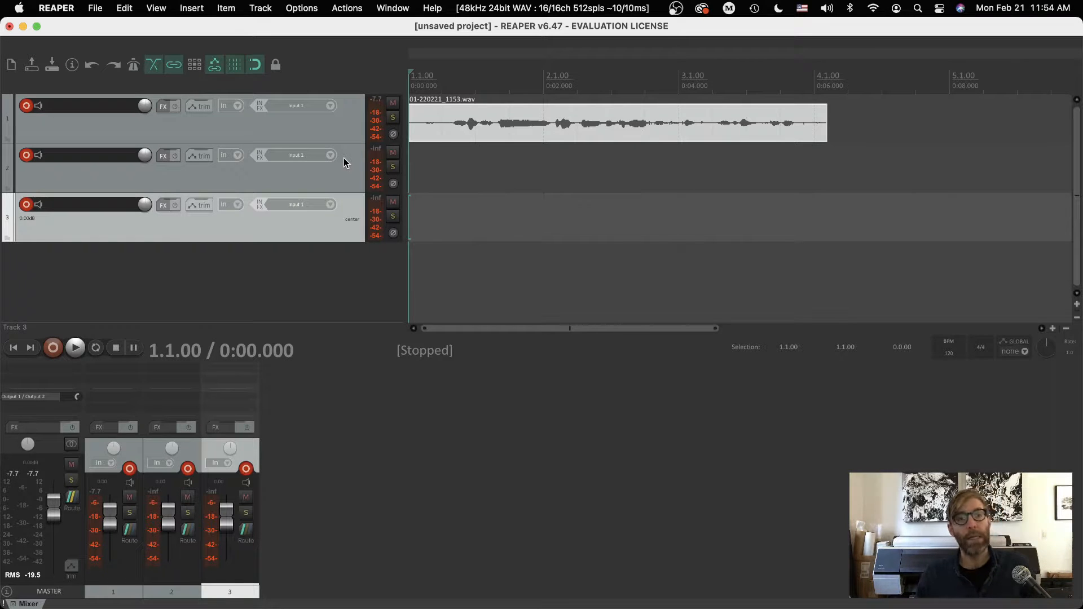
Assign mono Input 1 to track 1, Input 2 to track 2 and Input 3 to track 3.
click(331, 106)
mouse_move(384, 116)
click(469, 117)
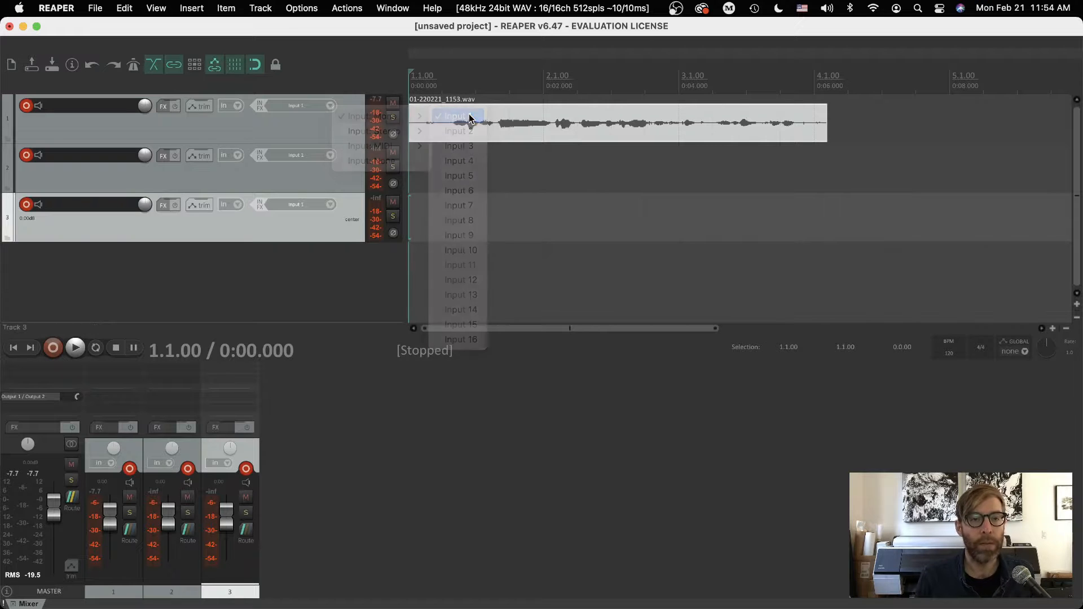
click(330, 156)
mouse_move(412, 165)
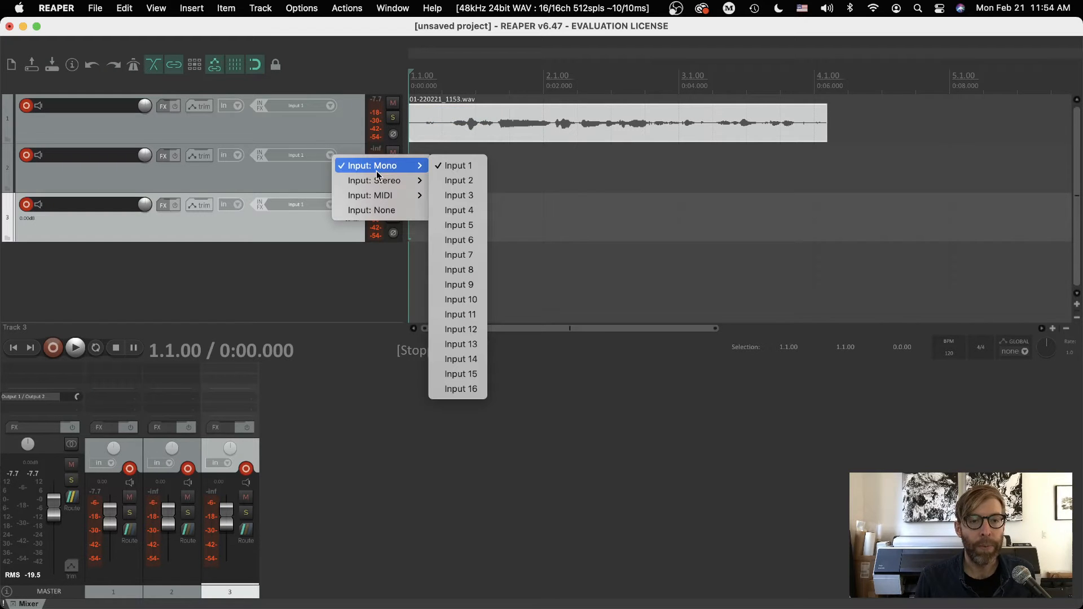
click(457, 183)
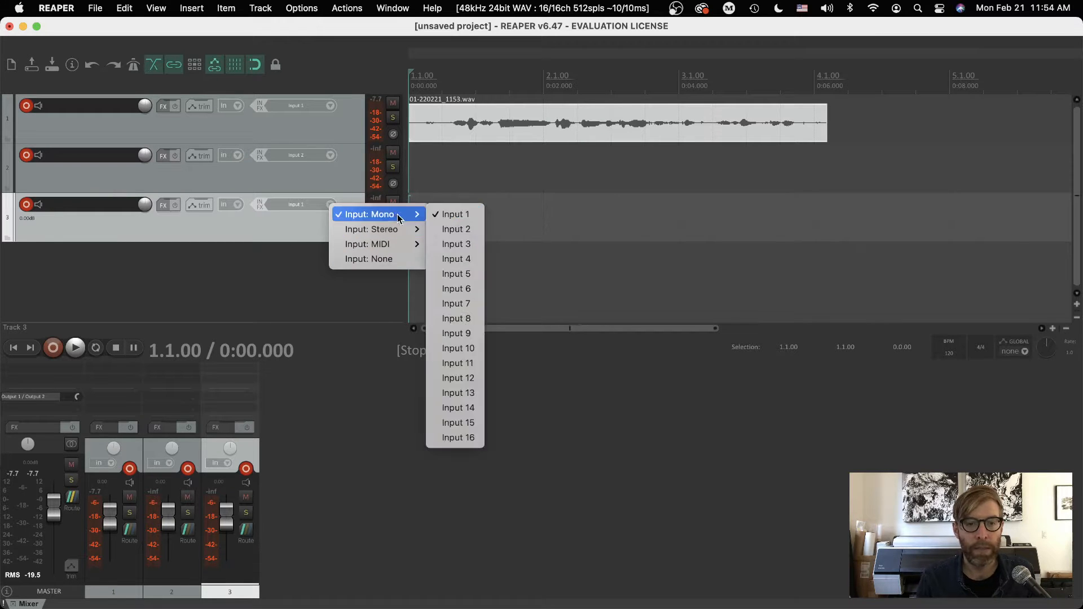
click(451, 244)
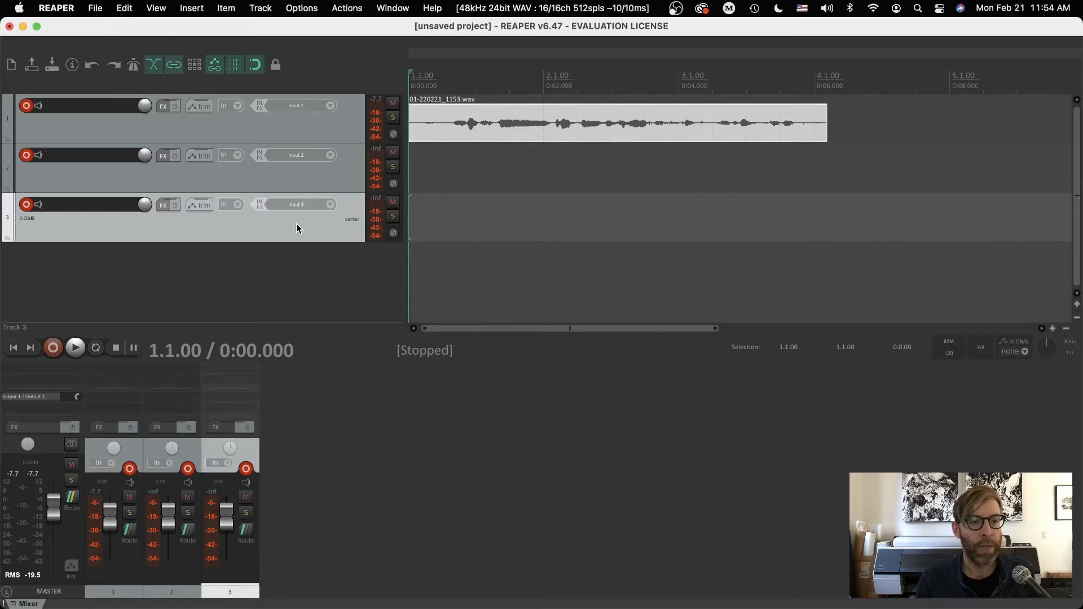